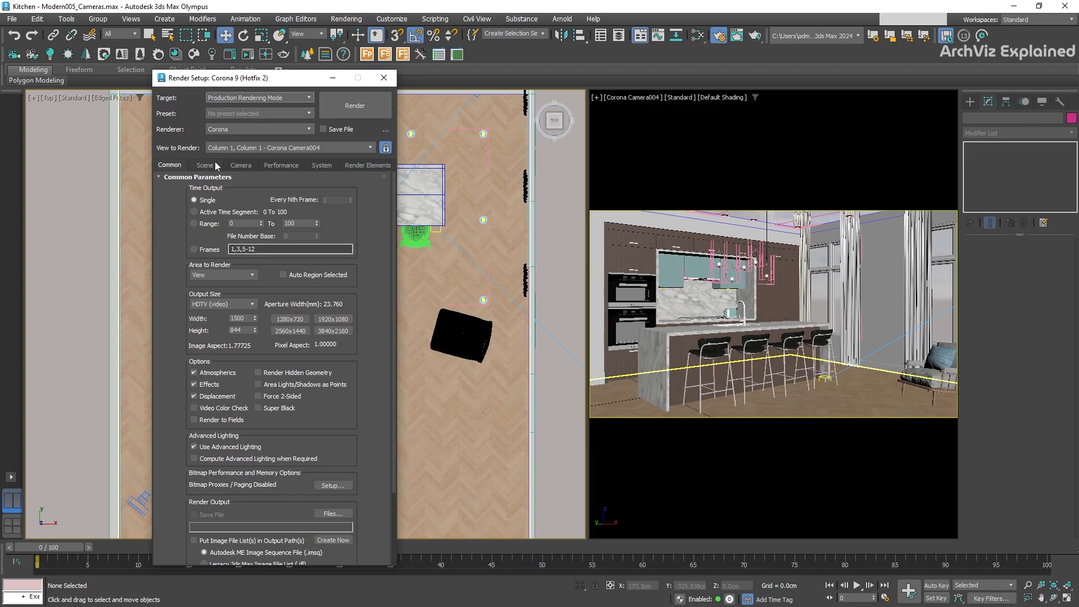
Step: Enable the render material override with a new CoronaPhysicalMtl and stop preserving unsupported materials
left_click(213, 165)
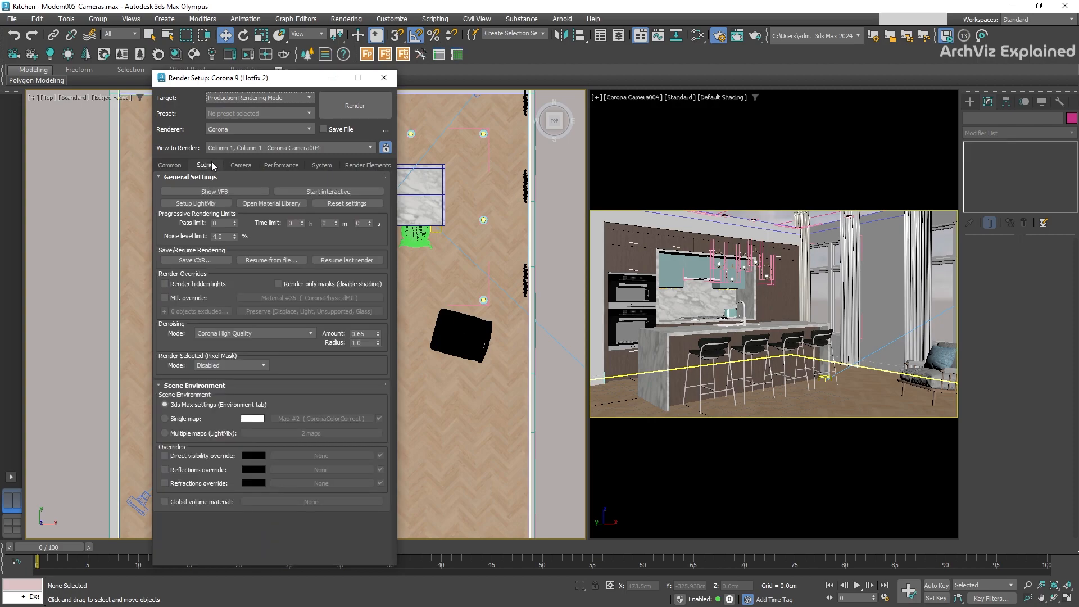
left_click(181, 298)
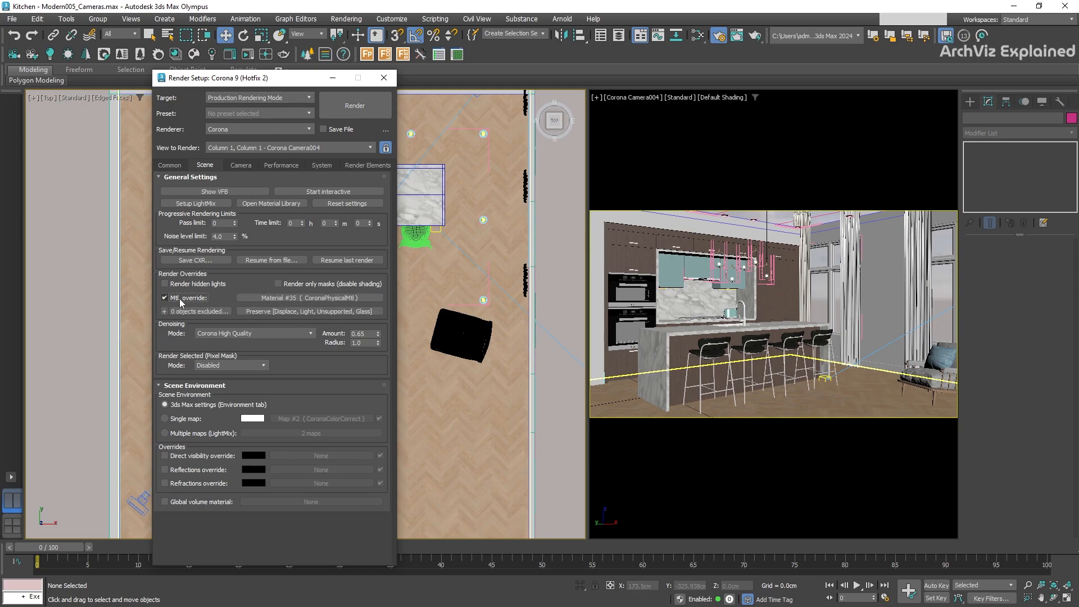
left_click(338, 299)
left_click(447, 301)
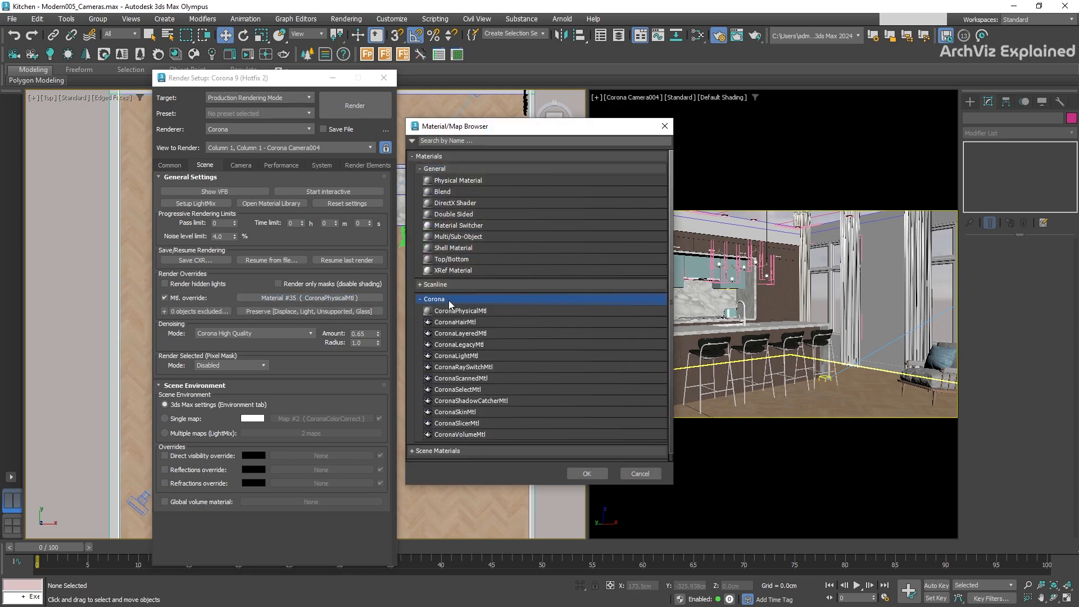
left_click(597, 475)
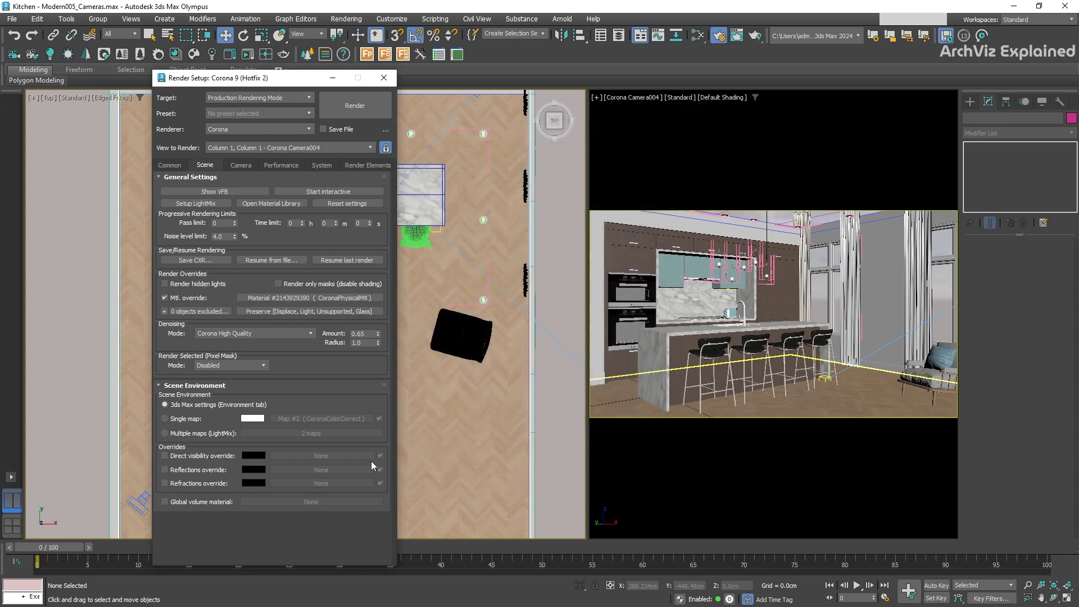
left_click(298, 314)
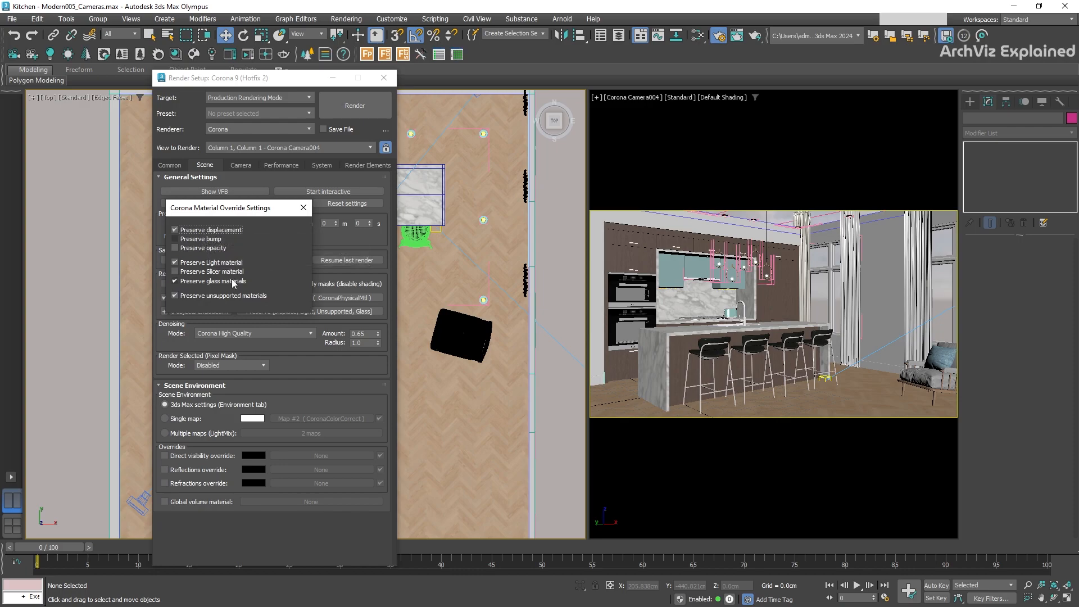
left_click(304, 209)
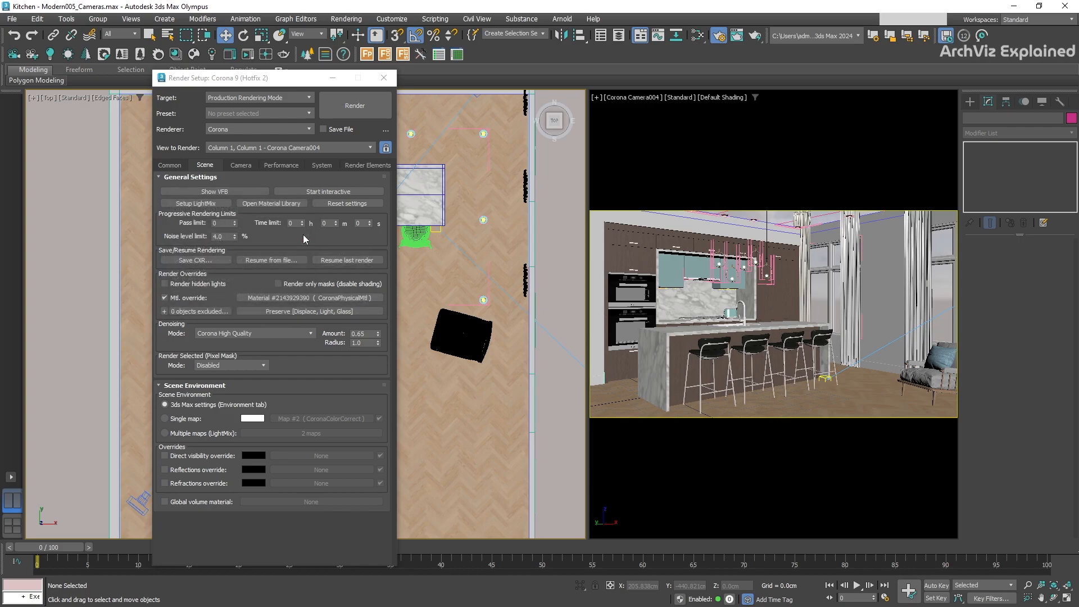
Step: Select the three sheer curtains by the windows to exclude them from the material override
left_click(853, 280)
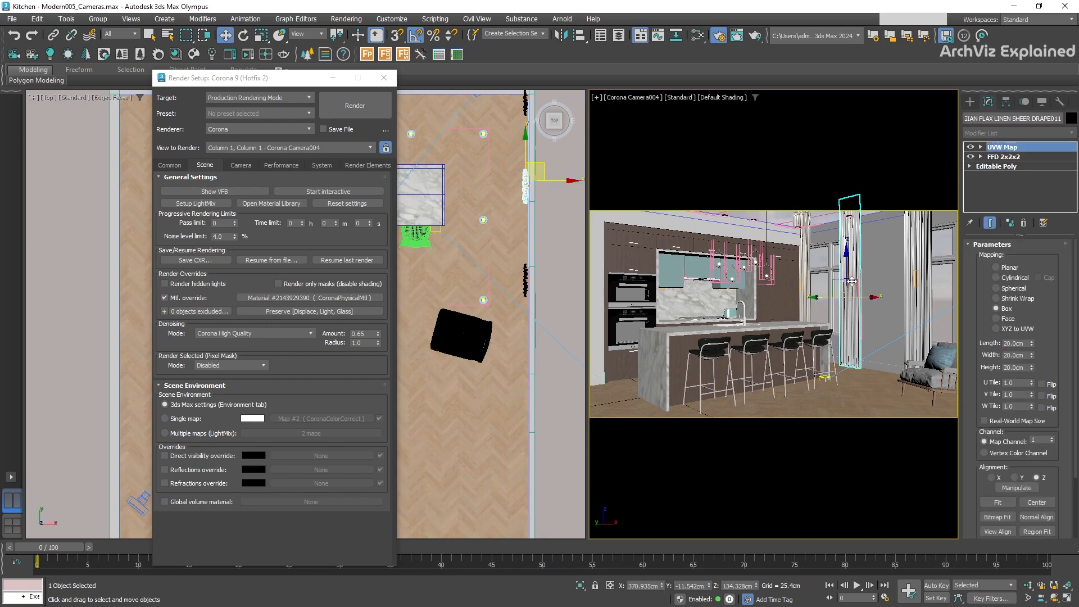
left_click(915, 286, "ctrl")
left_click(803, 284, "ctrl")
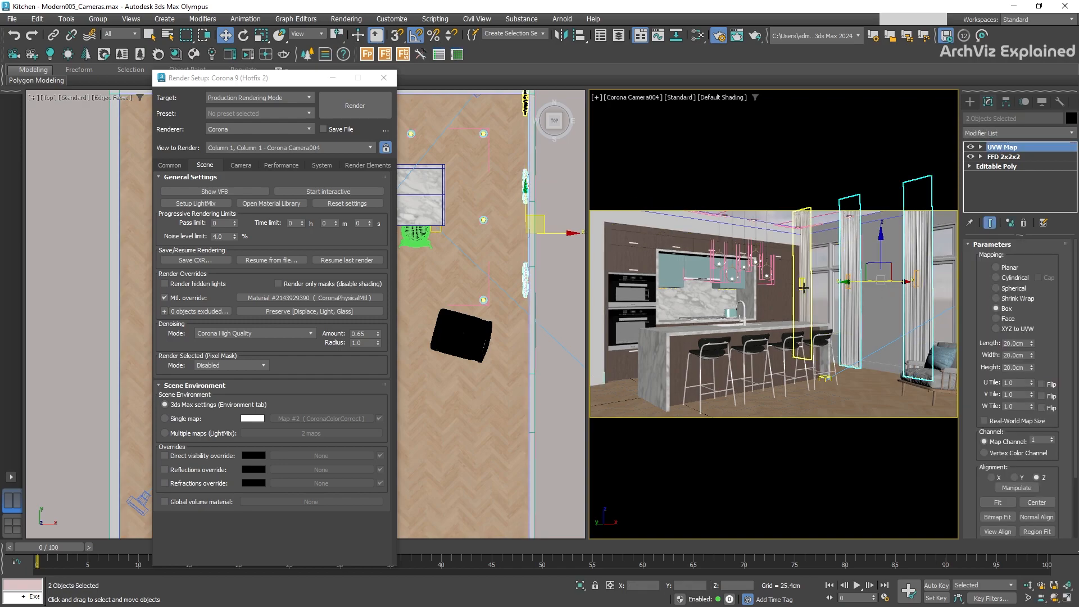
left_click(193, 312)
Step: Check the interactive rendering maximum passes in the Corona performance settings and close the render setup
left_click(293, 166)
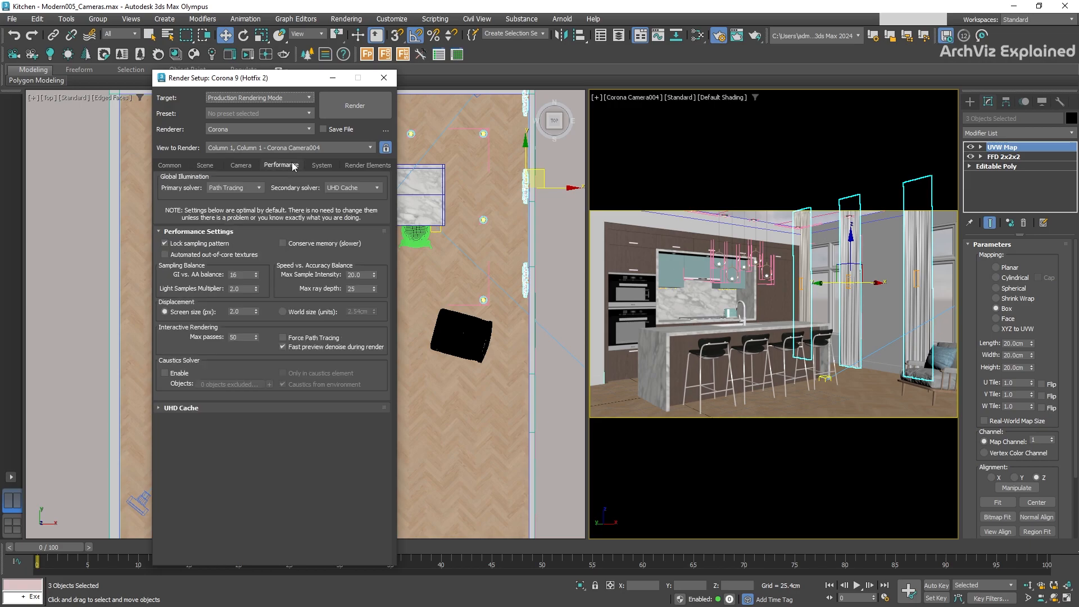
double_click(238, 337)
left_click(384, 79)
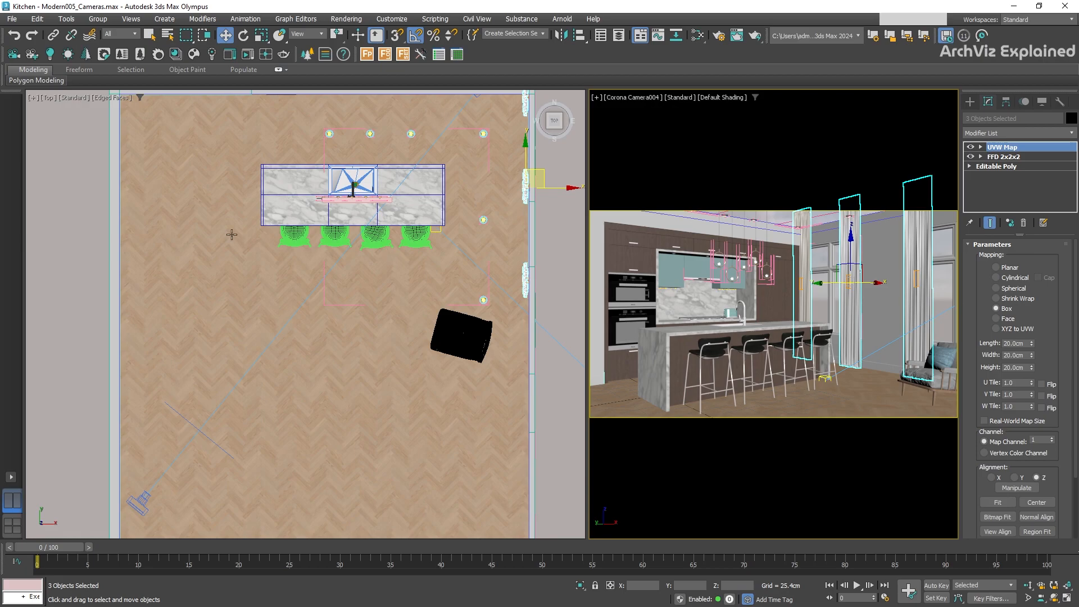
Step: Place a targeted Corona camera in the top view, aimed from the open floor toward the kitchen island
left_click(15, 56)
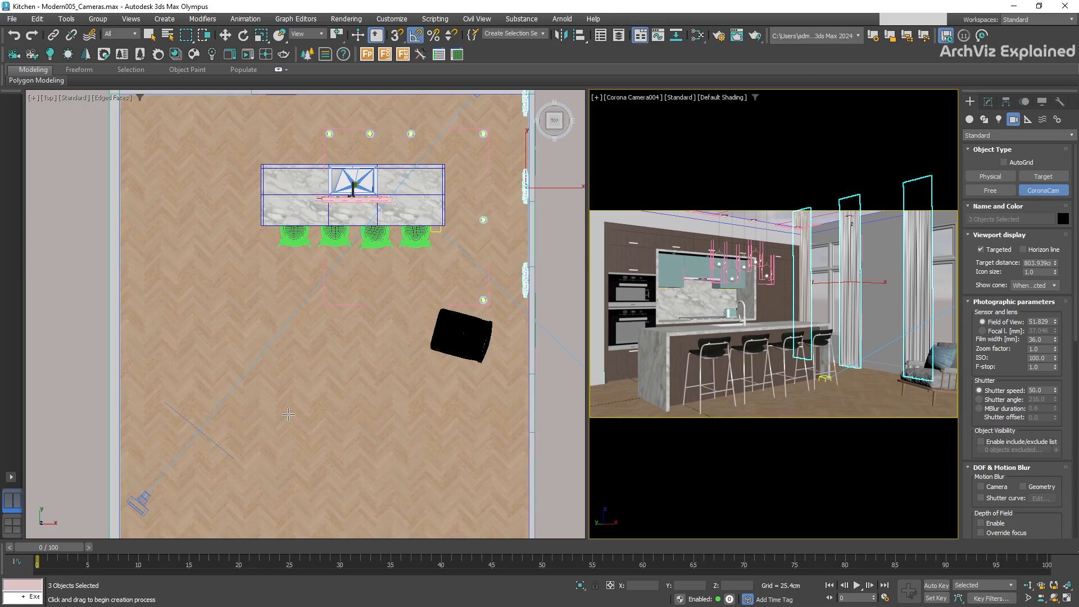
left_click_drag(256, 455, 353, 192)
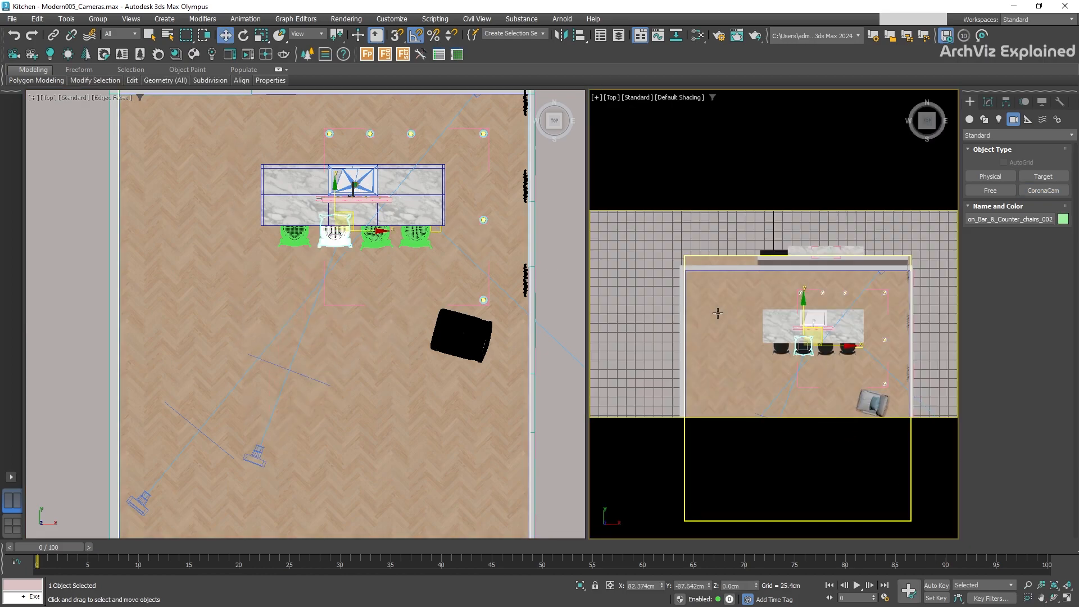
Step: Frame the kitchen island and bar stools in an enlarged perspective view and create a Corona camera matching that view
key("p")
key("z")
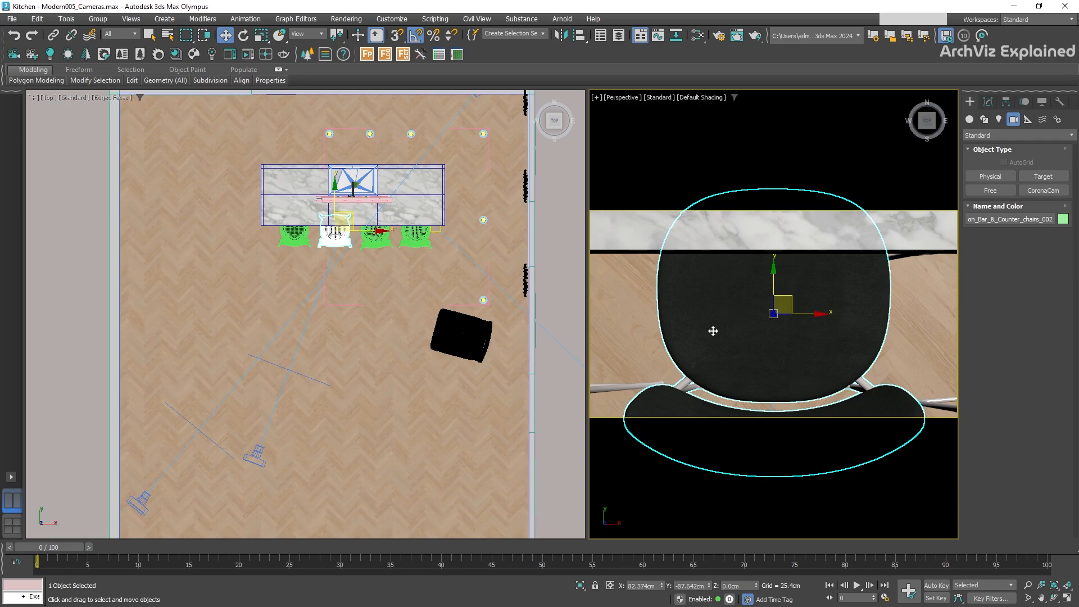
middle_click_drag(737, 345, 573, 295, "alt")
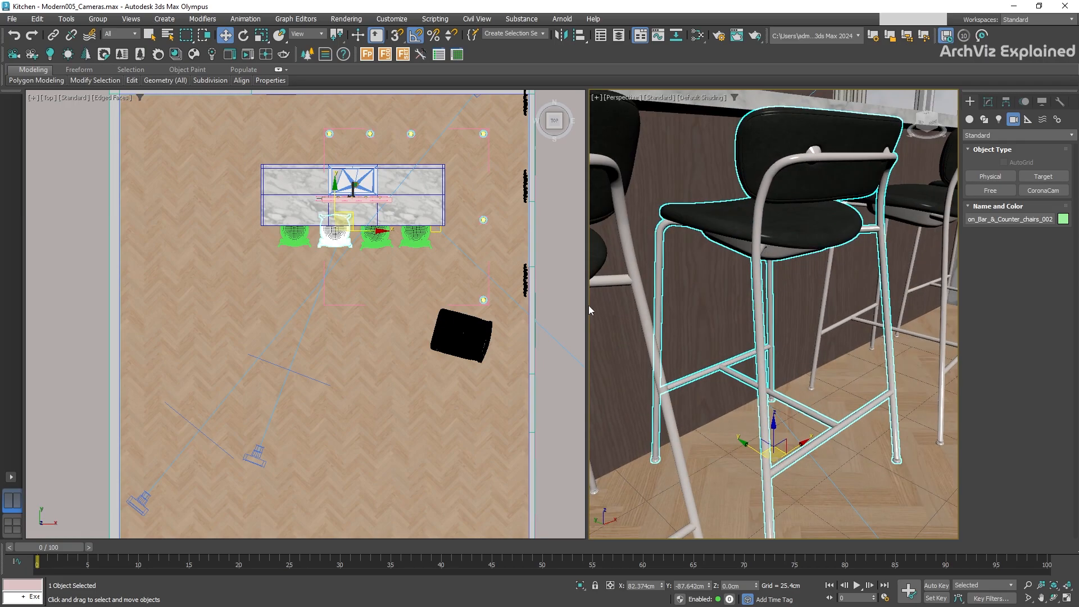
left_click_drag(588, 309, 390, 309)
scroll(667, 303, "down", 5)
middle_click_drag(666, 304, 748, 304, "alt")
left_click(1027, 587)
left_click_drag(723, 312, 725, 357)
middle_click_drag(725, 358, 655, 366)
scroll(658, 366, "down", 6)
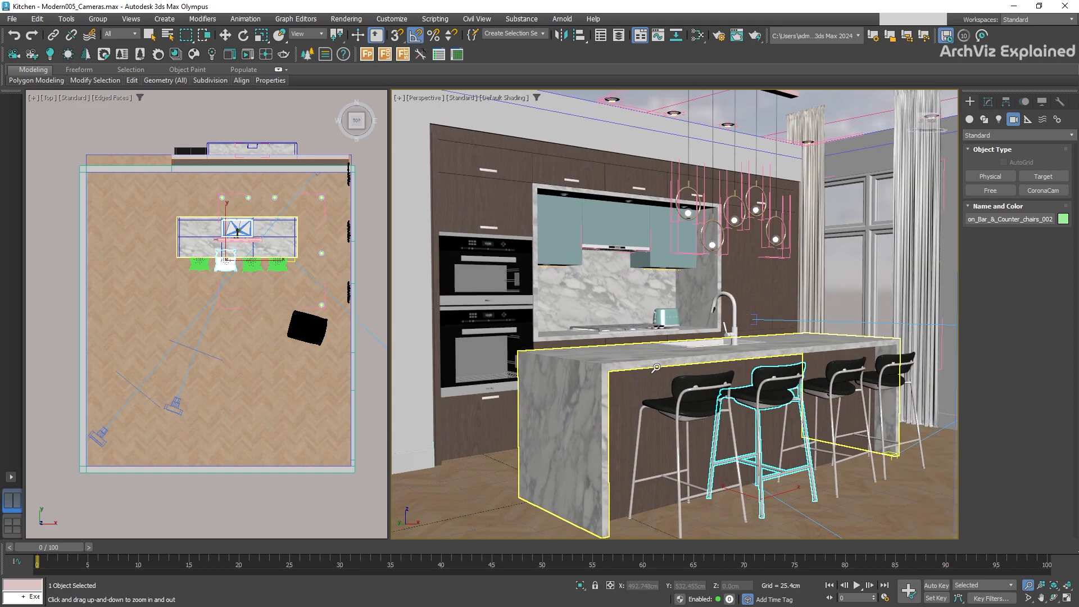
left_click(35, 58)
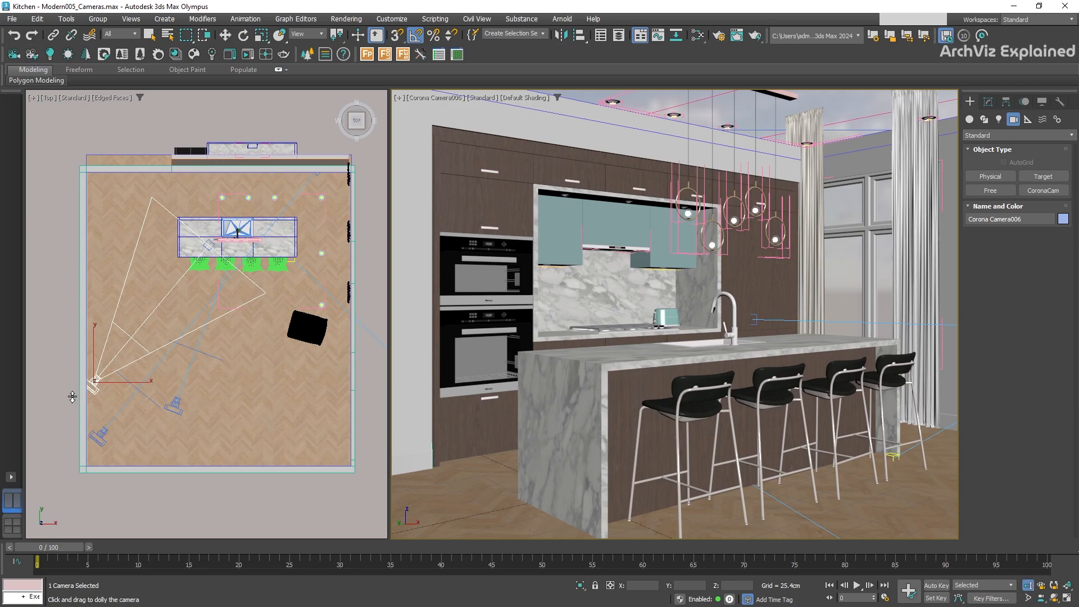
Step: Compare the views through Corona Camera005, Corona Camera006 and Corona Camera004, and return to Corona Camera006
left_click(669, 376)
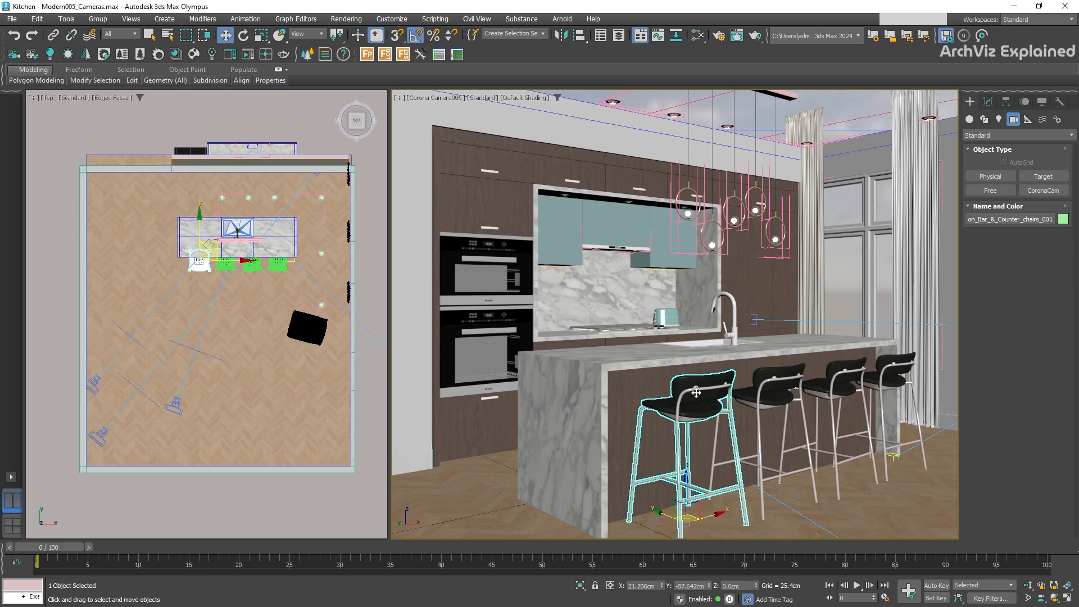
key("c")
double_click(529, 235)
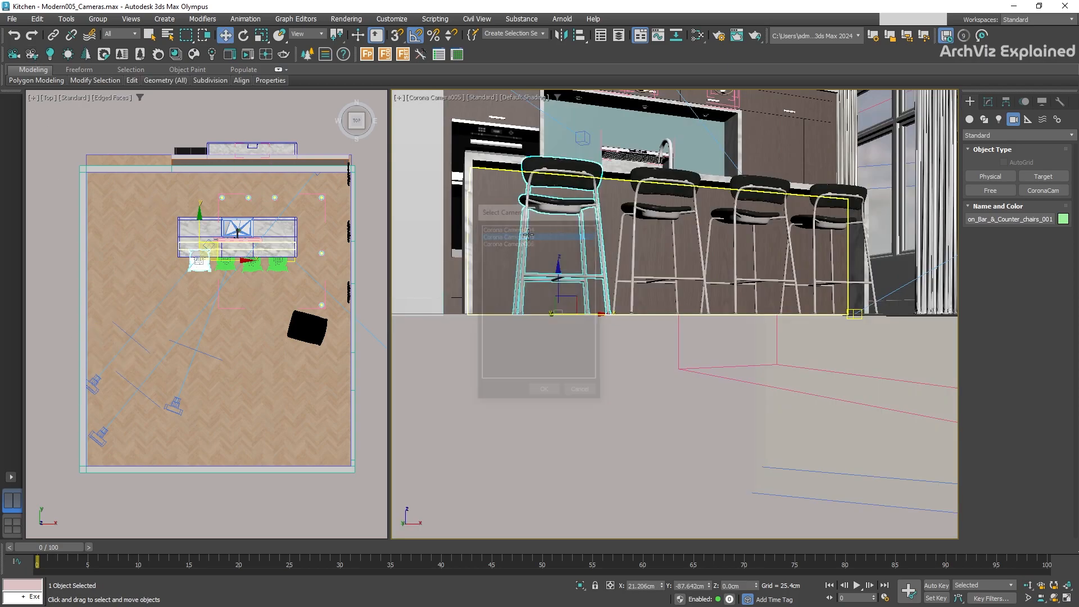
key("c")
double_click(526, 243)
key("c")
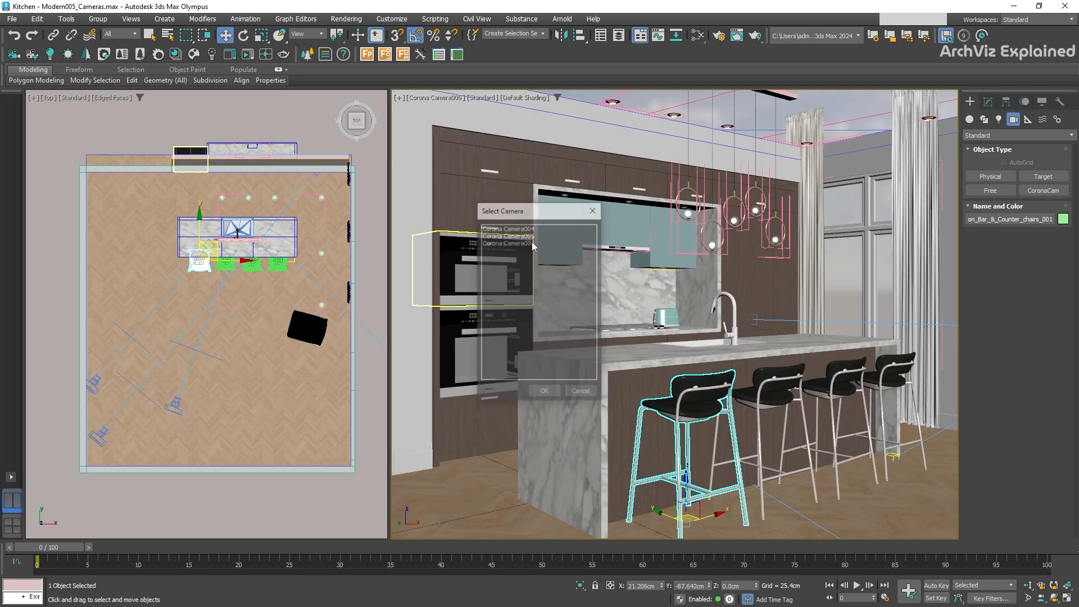
double_click(527, 235)
key("c")
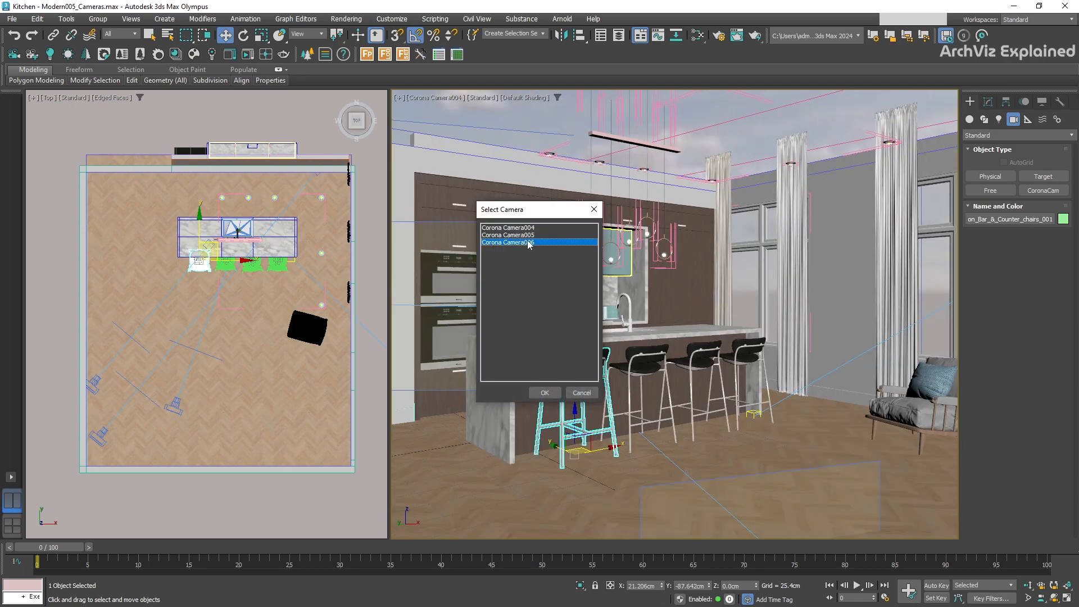
double_click(527, 241)
Step: Select the camera of the active Corona Camera006 view and show its editable parameters
left_click(417, 105)
left_click(433, 99)
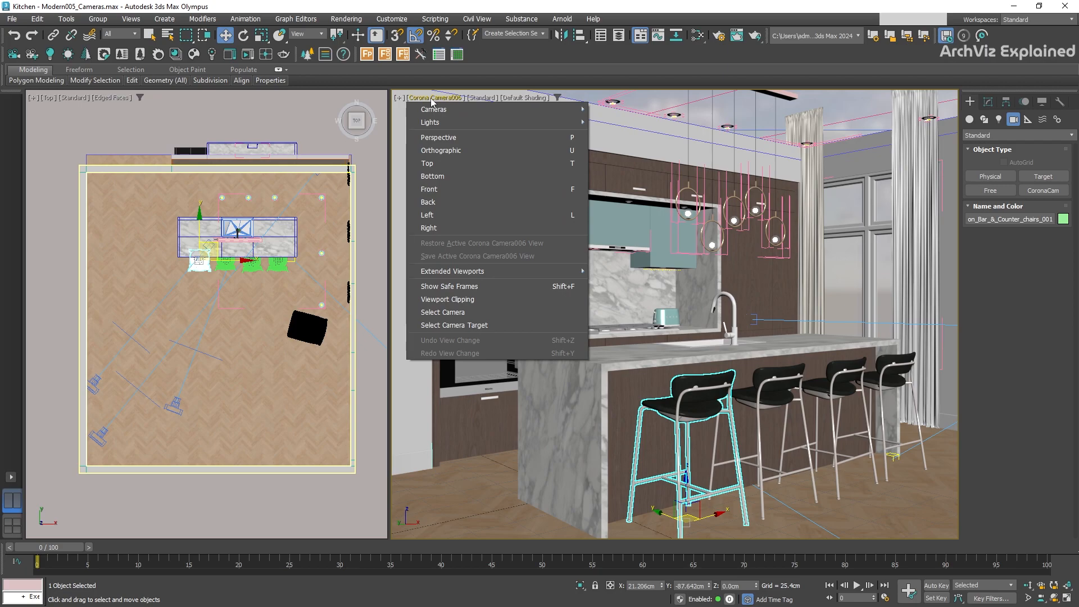
left_click(449, 313)
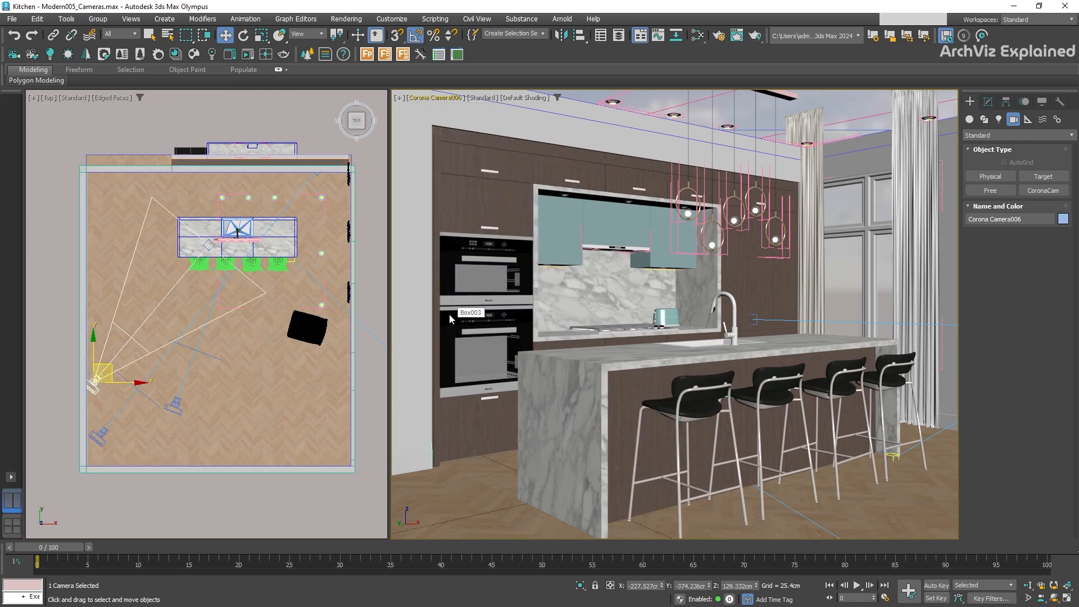
left_click(987, 103)
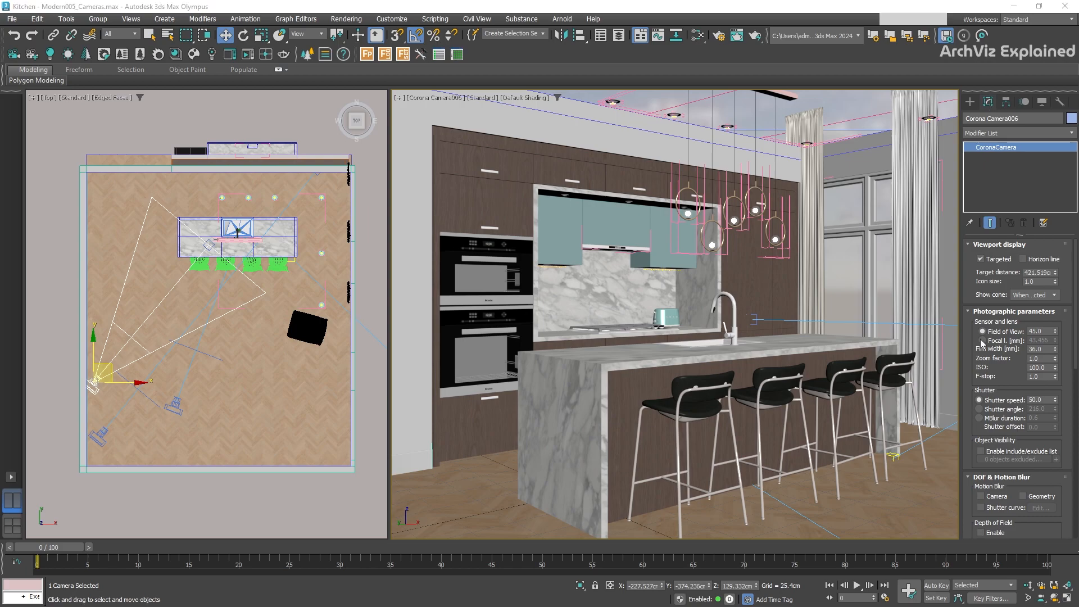
Step: Try out the camera's Targeted option and a small shift of its target in the top view
left_click(985, 260)
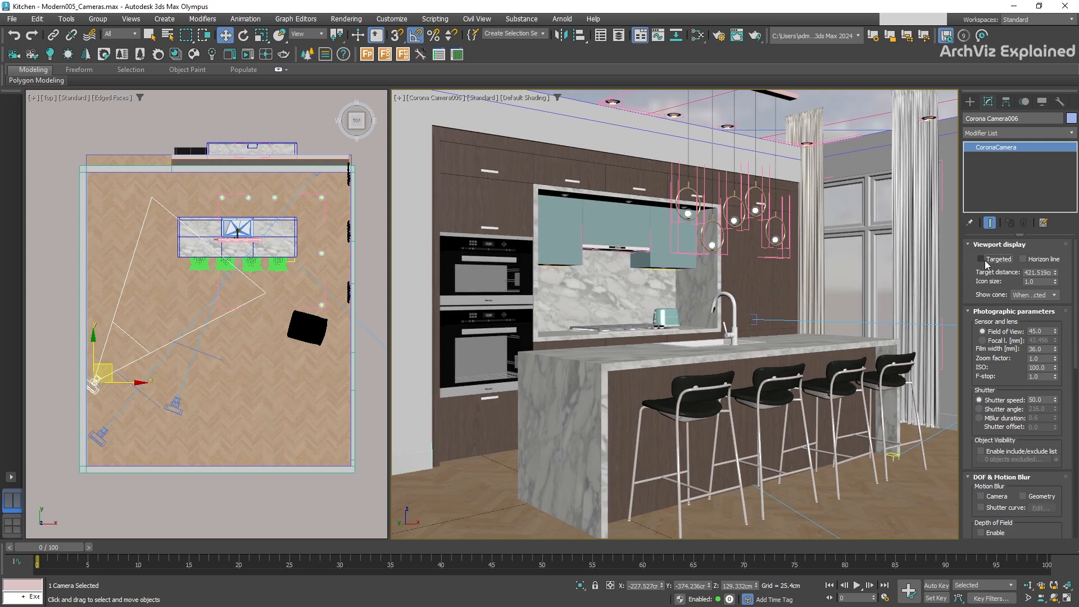
left_click(209, 247)
mouse_move(225, 232)
left_mouse_down()
mouse_move(217, 241)
mouse_move(213, 232)
left_mouse_up()
key("ctrl+z")
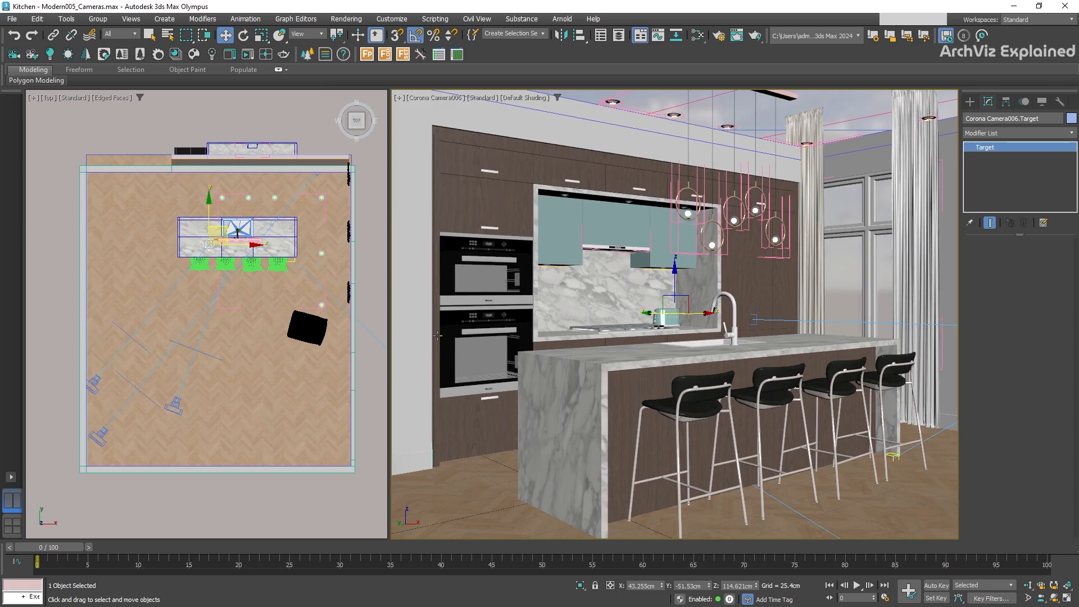
Step: Reselect Corona Camera006, toggle its Targeted option off and on, and try the Horizon line display
left_click(94, 385)
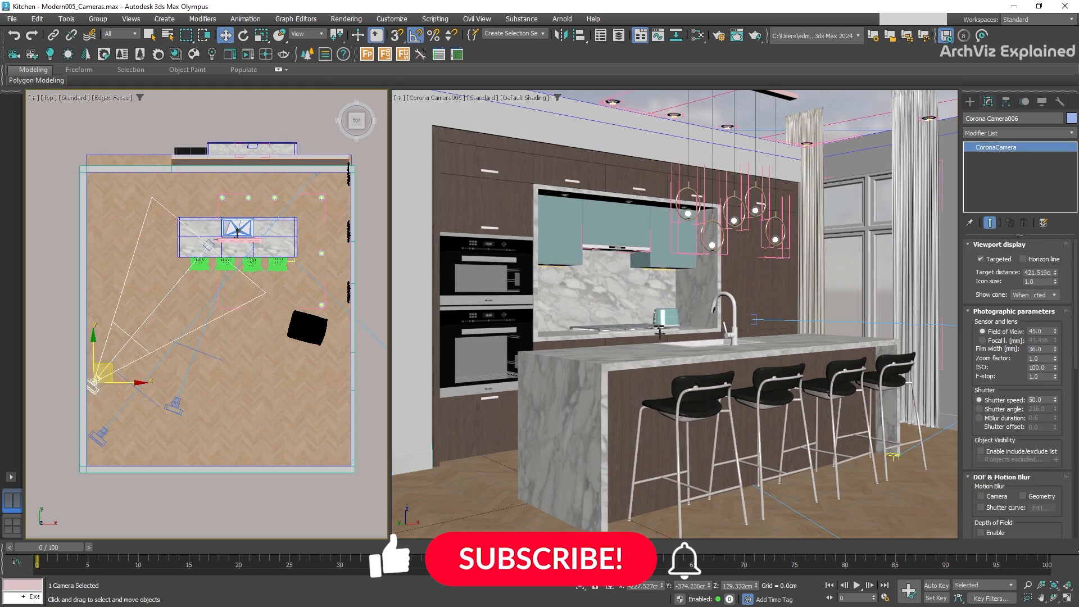
left_click(982, 260)
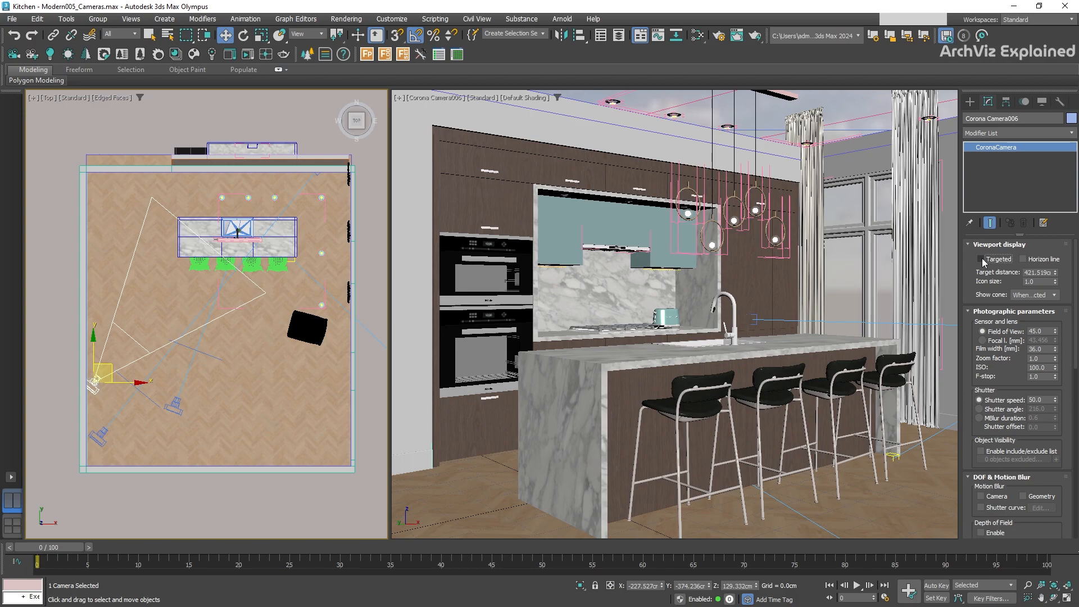
left_click(981, 260)
left_click(1027, 260)
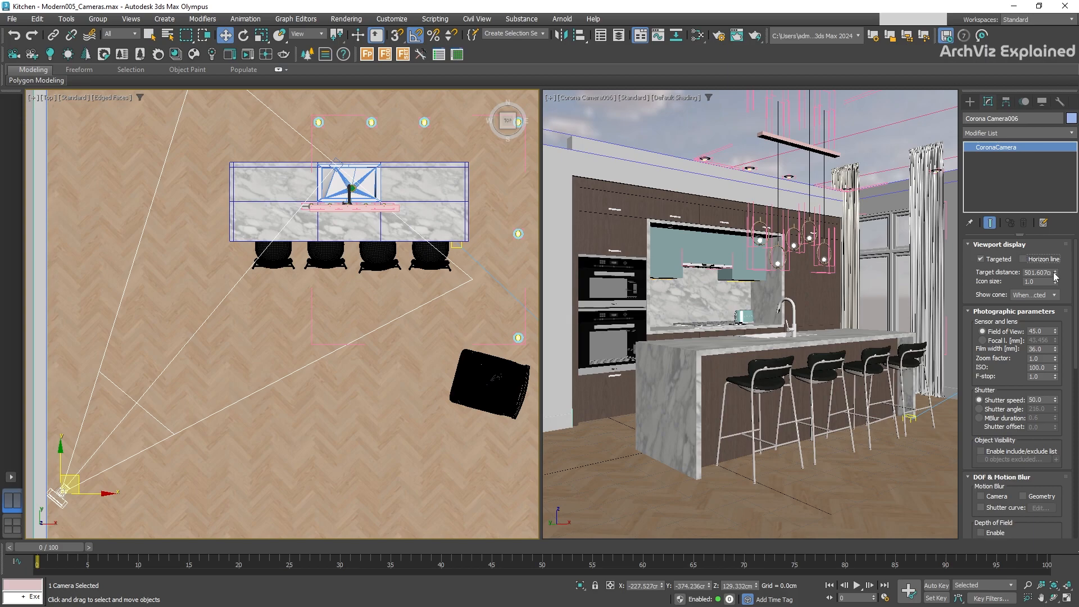
Step: Set the camera's target distance to about 486.56 cm and its icon size to 1
mouse_move(1055, 275)
left_mouse_down()
mouse_move(1044, 312)
mouse_move(1059, 274)
left_mouse_up()
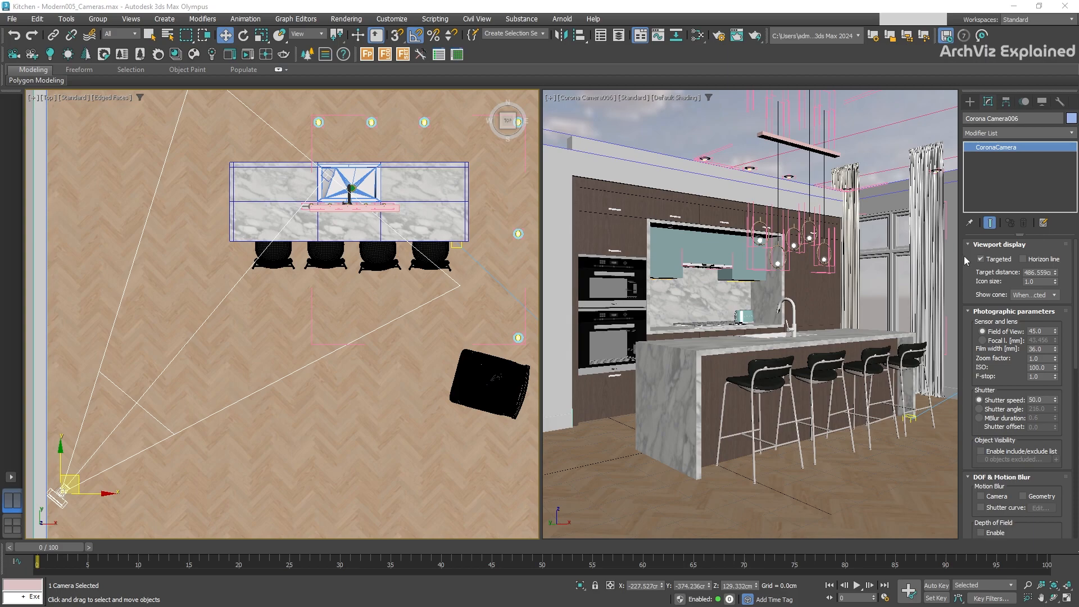
left_click_drag(1055, 283, 25, 575)
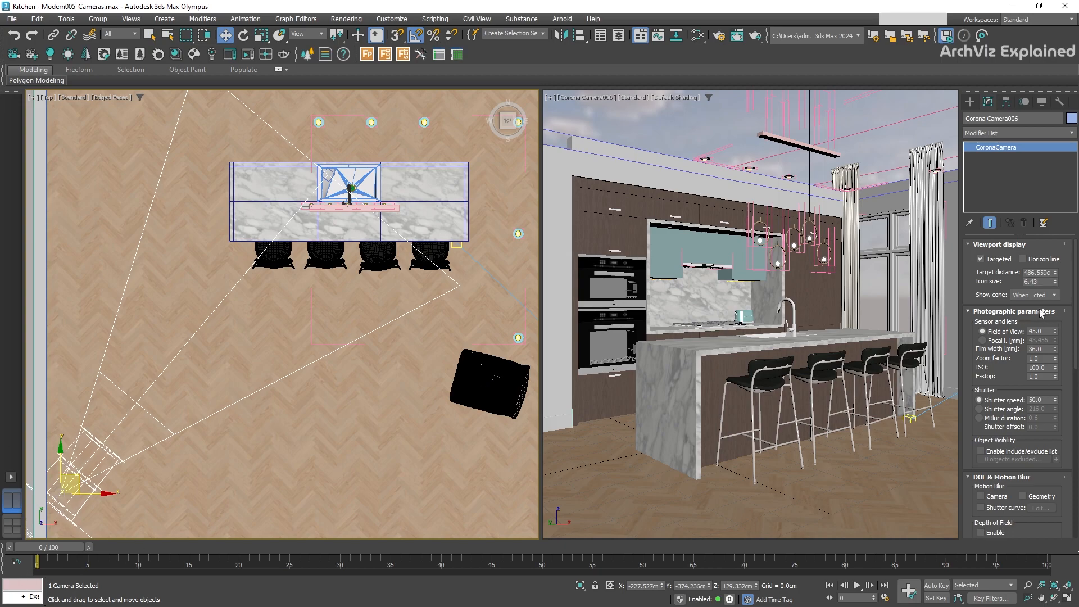
left_click(1037, 282)
type("1")
key("Return")
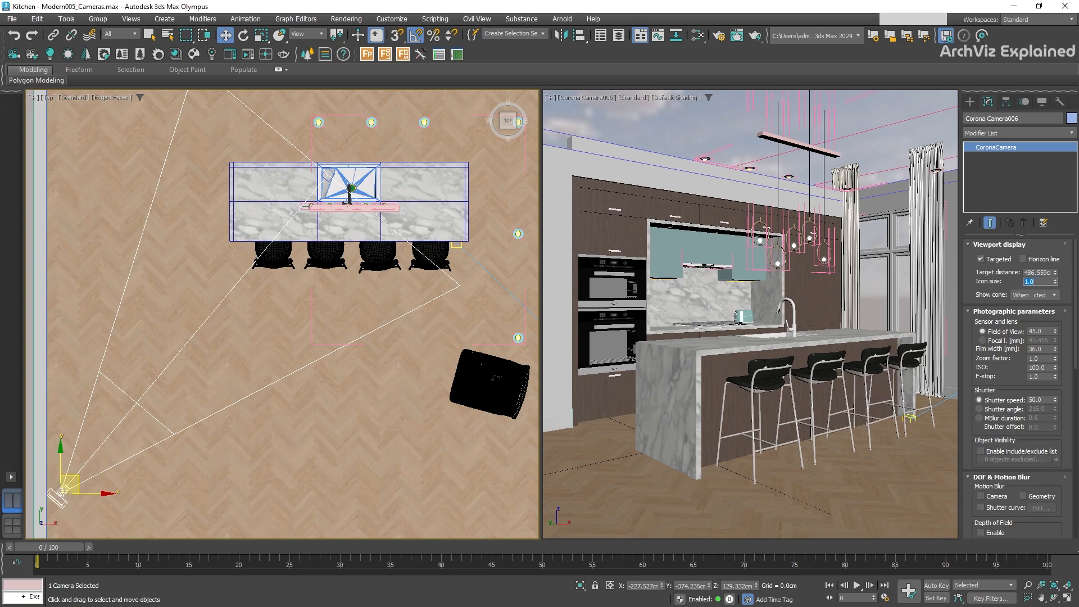
Step: Set the camera's Show cone option to Always and check the cone with other objects selected
left_click(1037, 295)
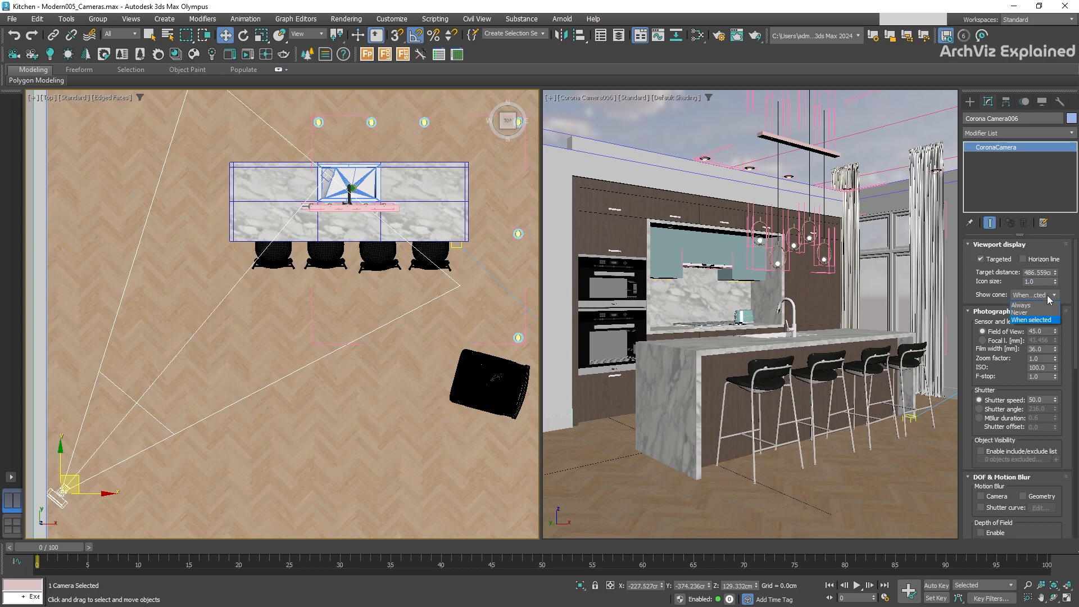
left_click(1036, 306)
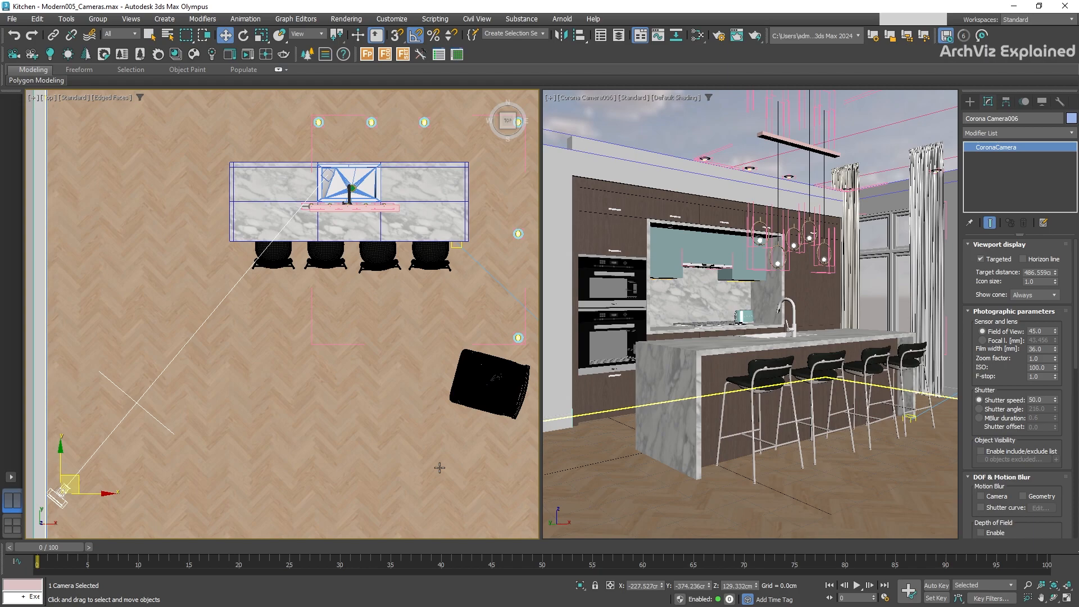
left_click(465, 400)
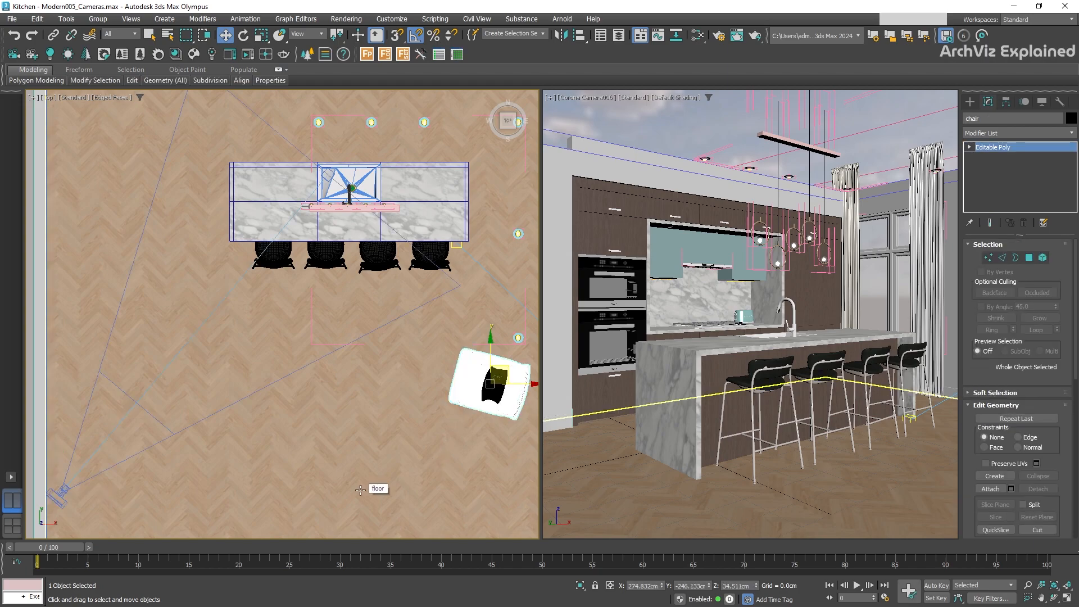
left_click(360, 490)
left_click(60, 491)
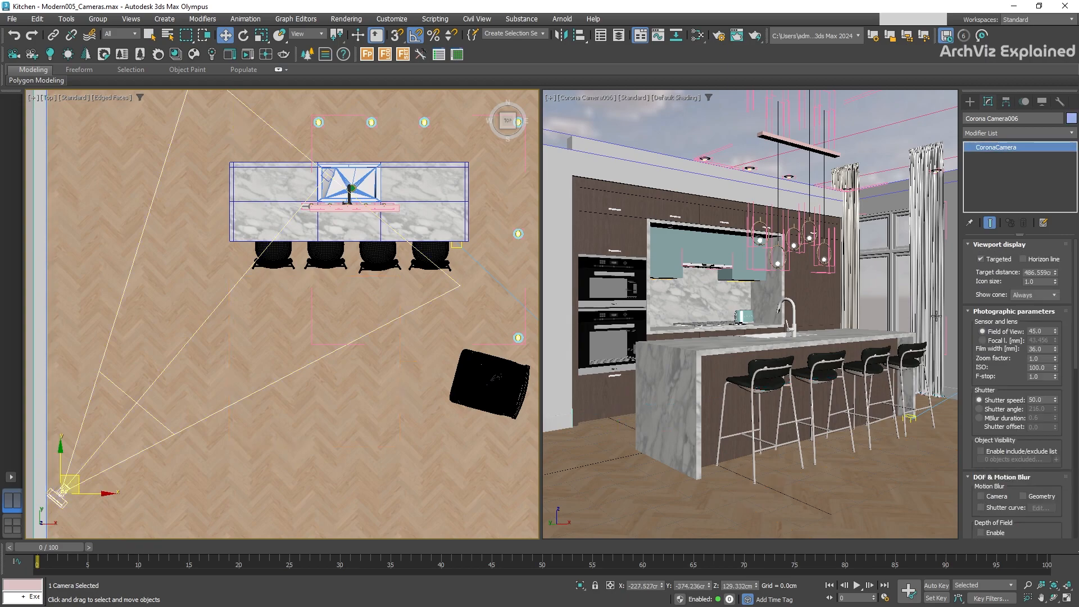
Step: Try the Never option for the camera's cone display, and set Show cone back to When selected
left_click(1033, 295)
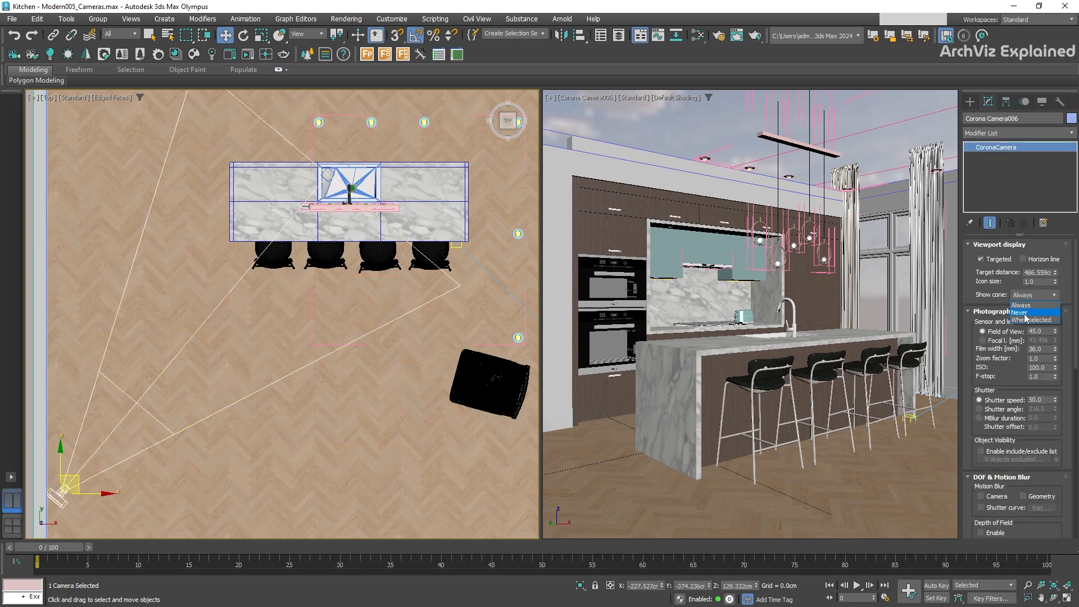
left_click(1025, 317)
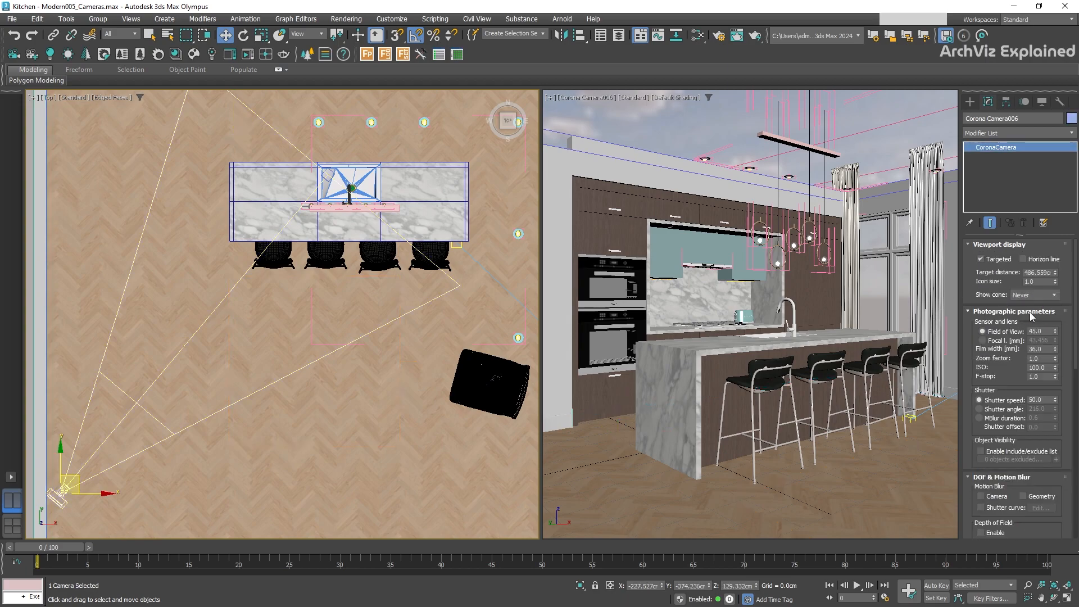
left_click(367, 452)
left_click(58, 493)
left_click(968, 312)
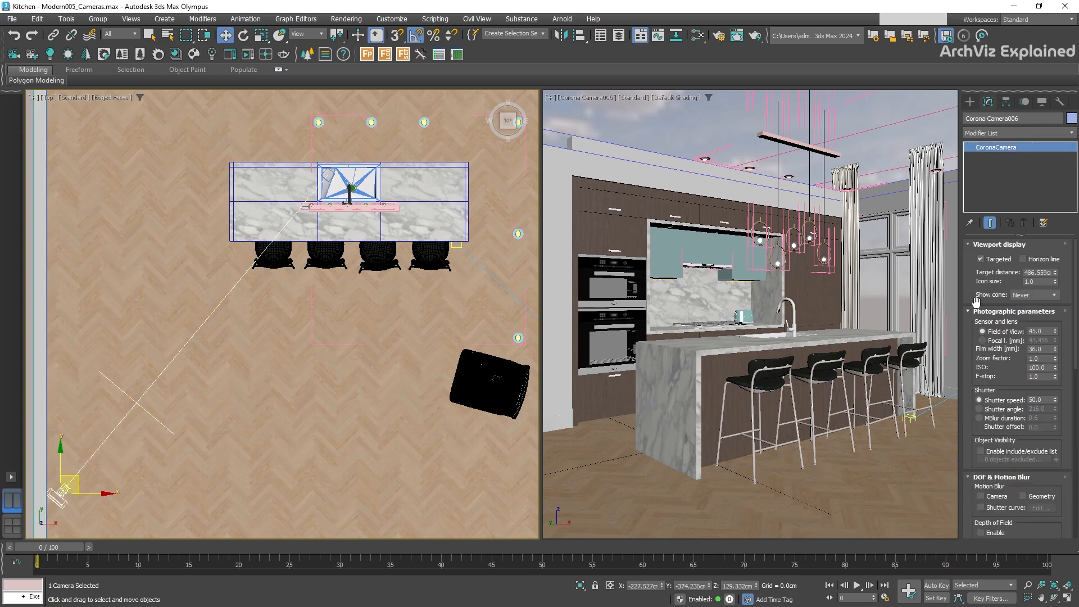
left_click(1034, 295)
left_click(1032, 312)
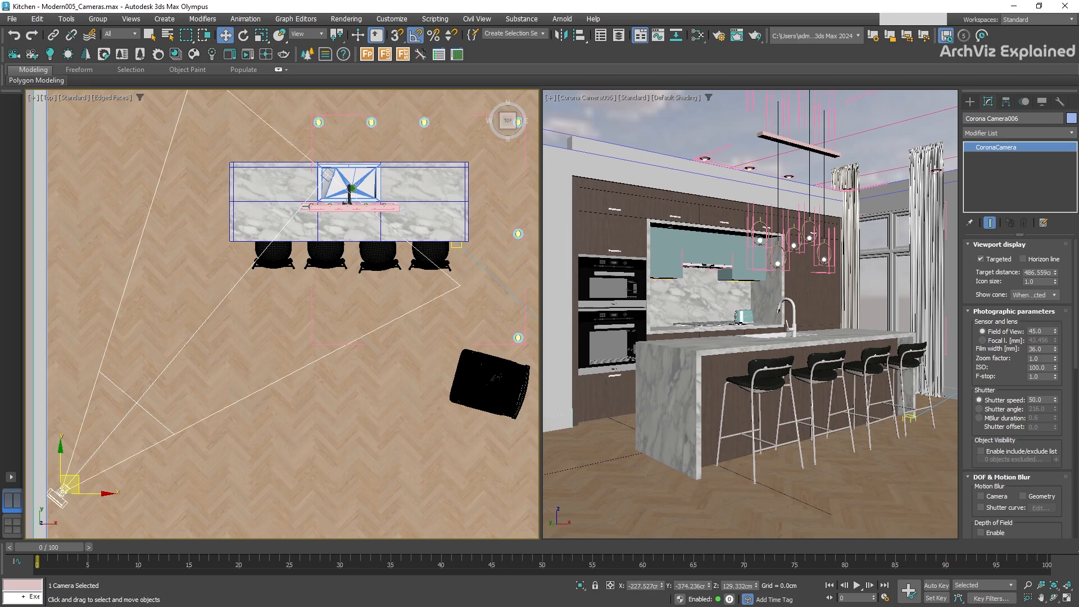